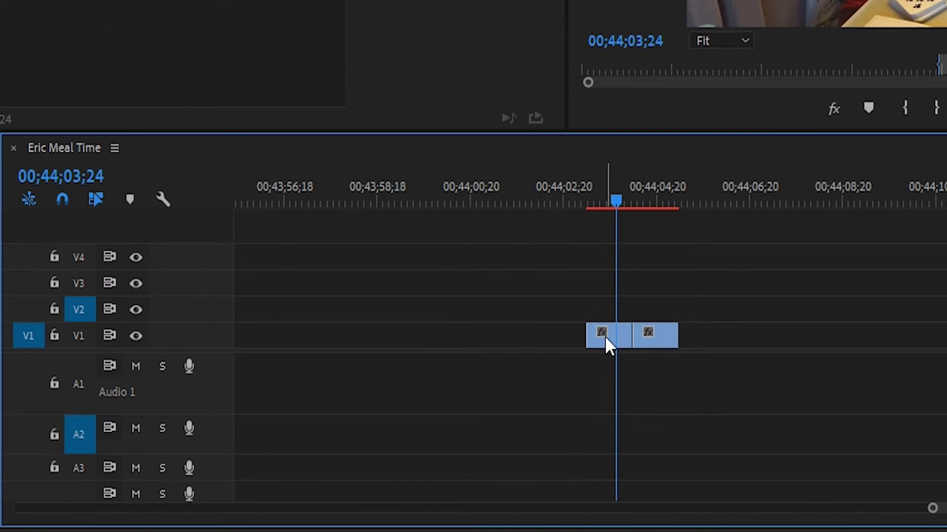
Scrub the playhead back to 00;44;03;19, inside the first train-selfie clip.
drag(661, 201, 607, 198)
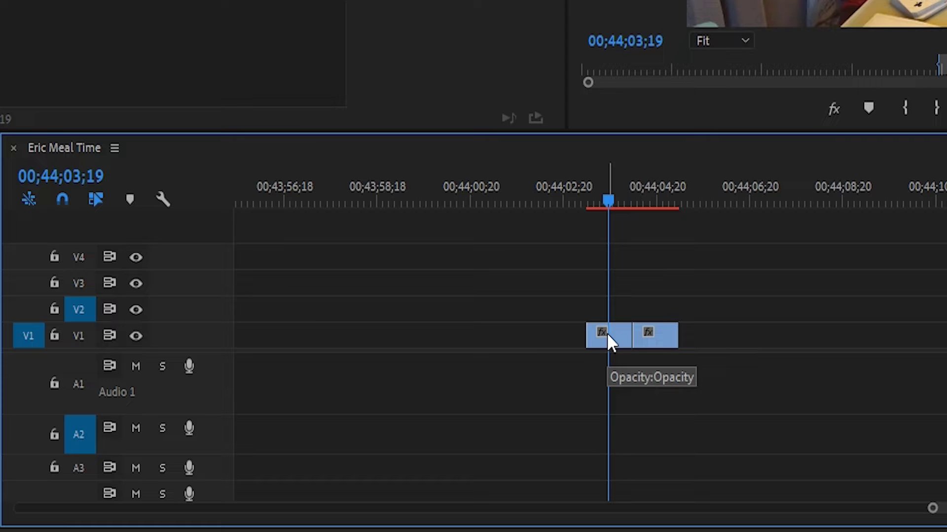
Lift the first clip onto V2 and park the playhead at 03;29, just before its end.
drag(606, 333, 609, 315)
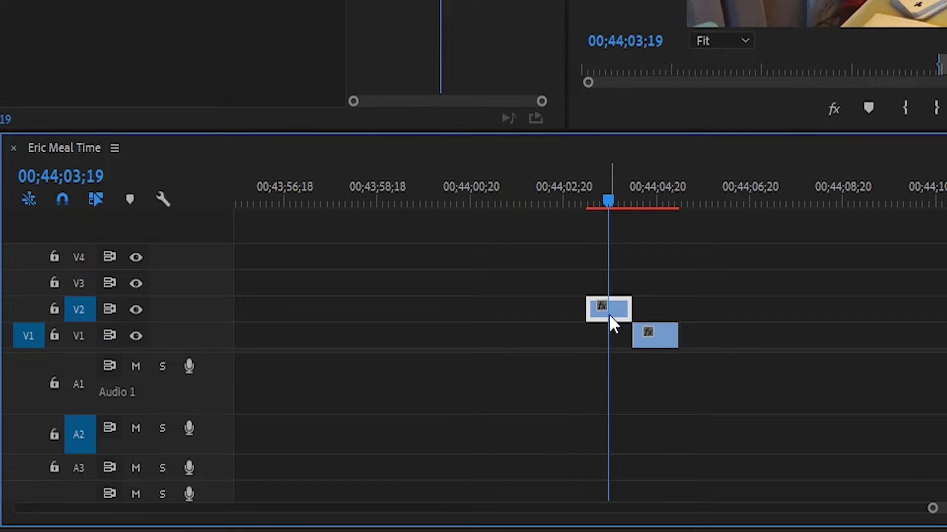
click(634, 200)
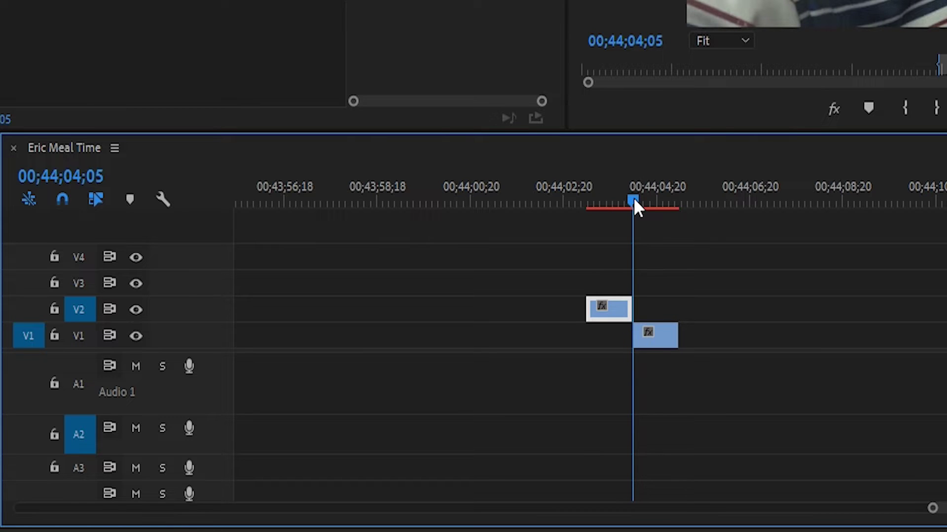
key(Left)
key(Left)
key(Left)
key(Left)
key(Left)
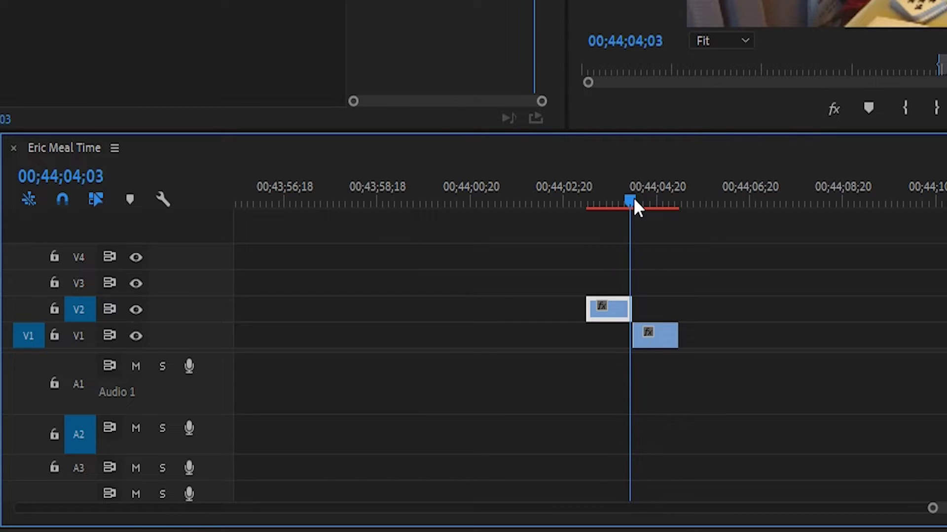
key(Left)
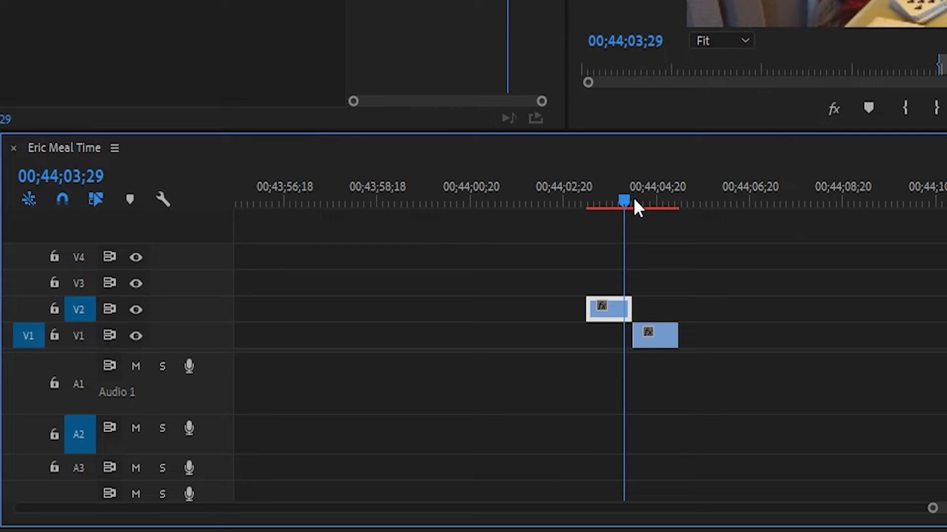
Slide the V1 clip left to start at the playhead, then filter Effects by 'transform'.
click(662, 337)
drag(662, 337, 657, 342)
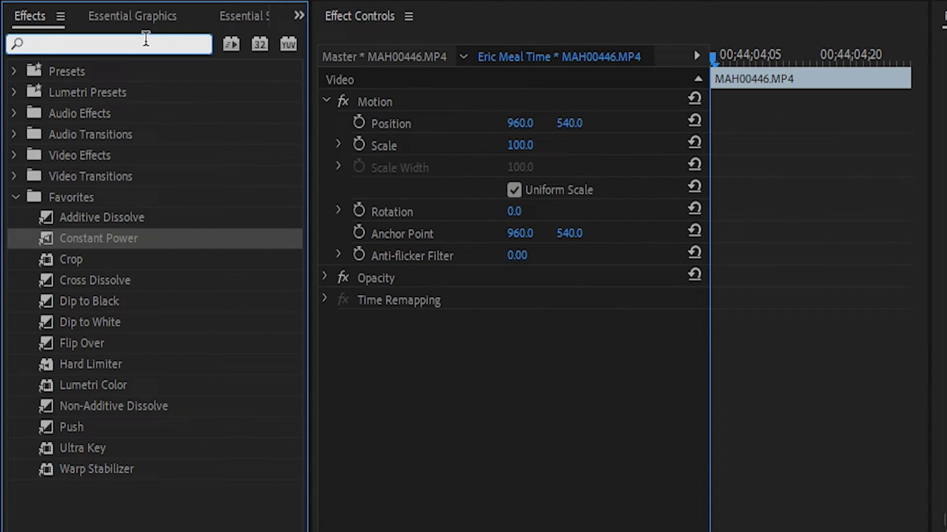
text(transform)
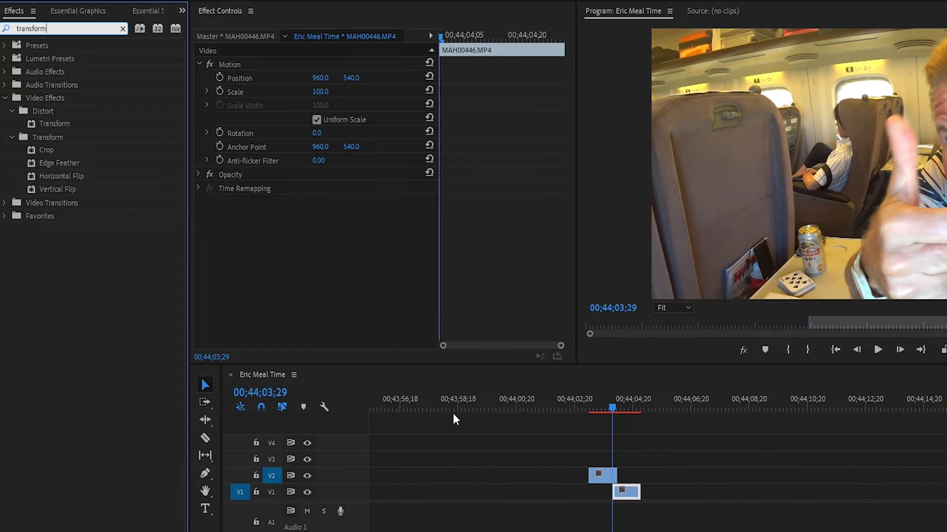
Apply Distort > Transform to the V2 clip and enable Scale and Position keyframing.
click(607, 480)
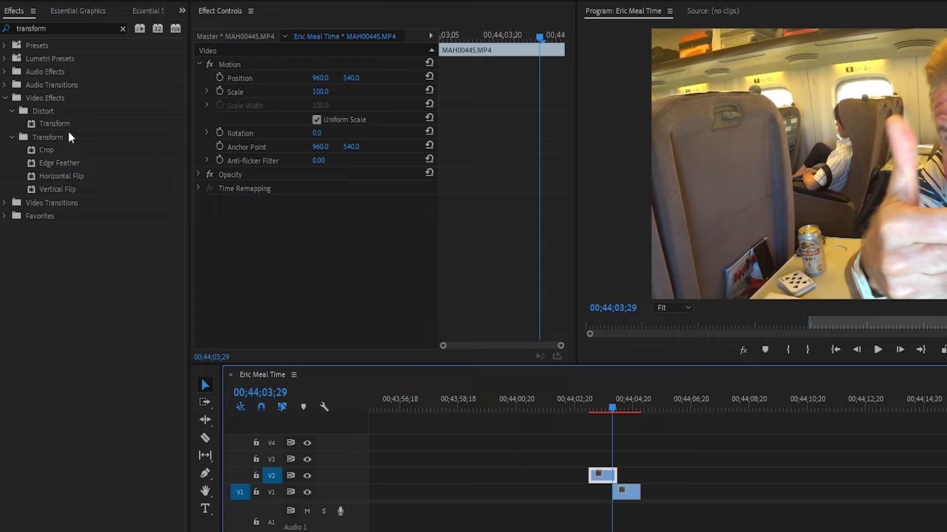
drag(52, 123, 286, 229)
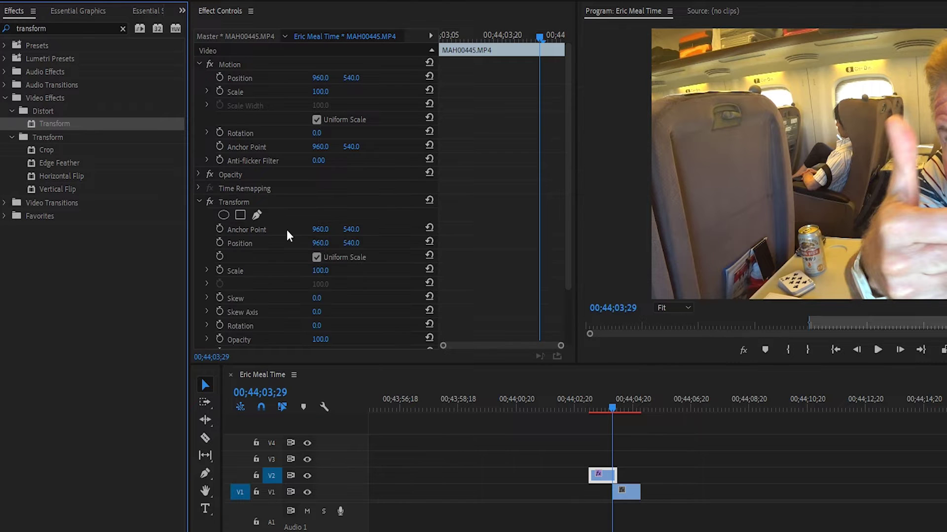
scroll(286, 230, down, 3)
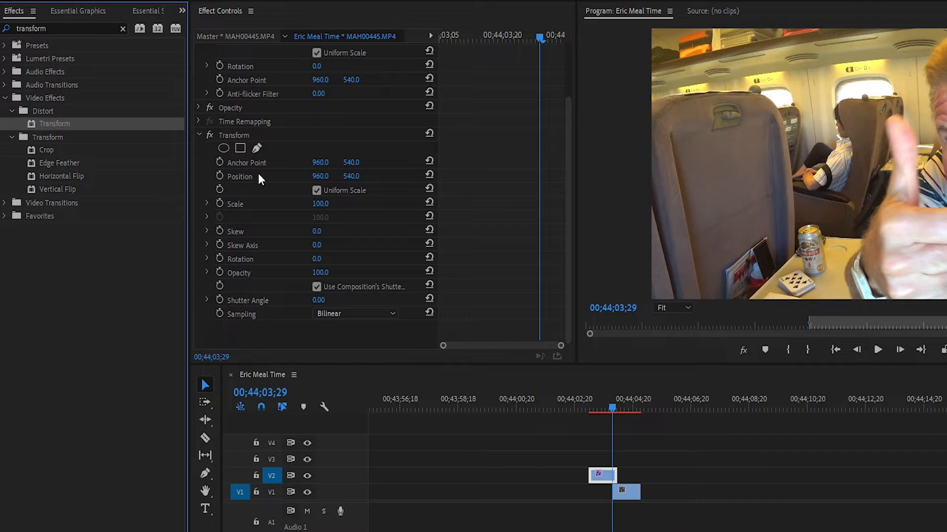
click(220, 204)
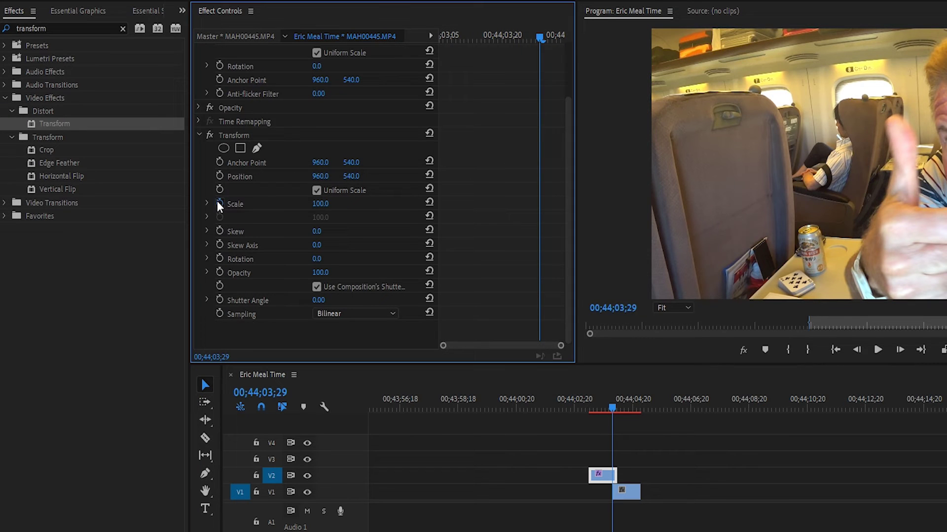
click(220, 176)
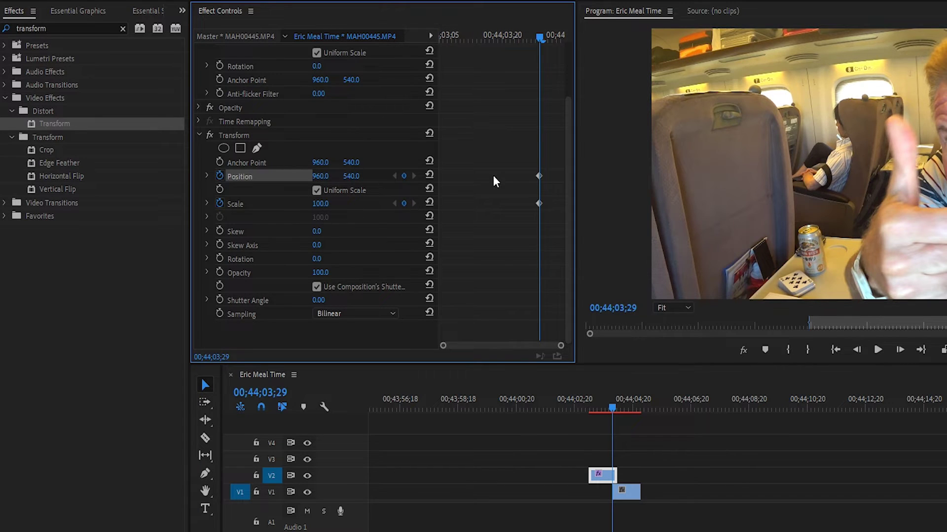
At 00;44;04;02, set the Transform Scale to 300.
click(552, 37)
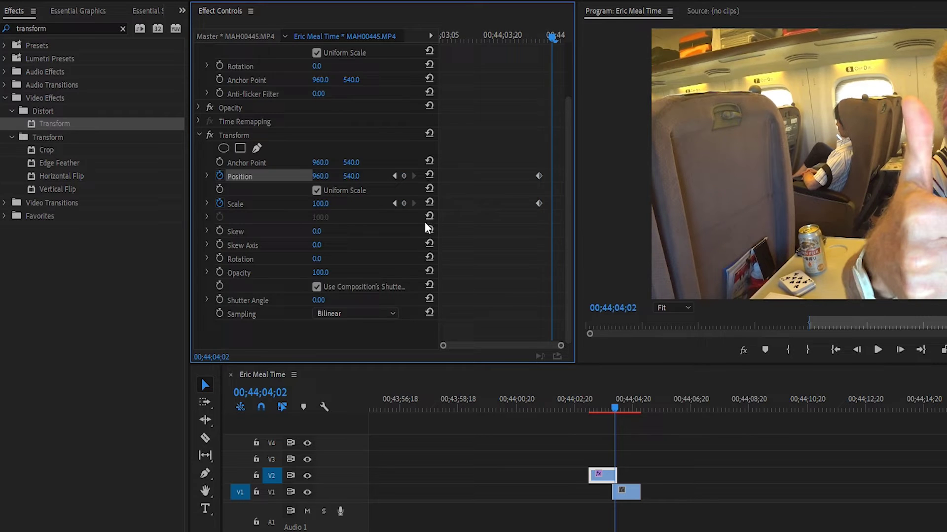
click(328, 204)
text(300)
key(Return)
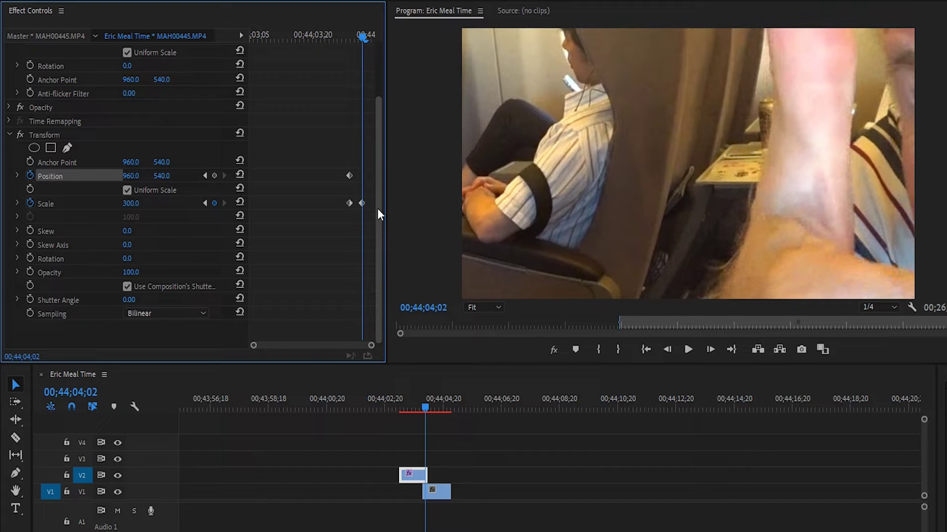
Switch off the Transform effect and set the Motion Scale to 300.
drag(377, 208, 360, 138)
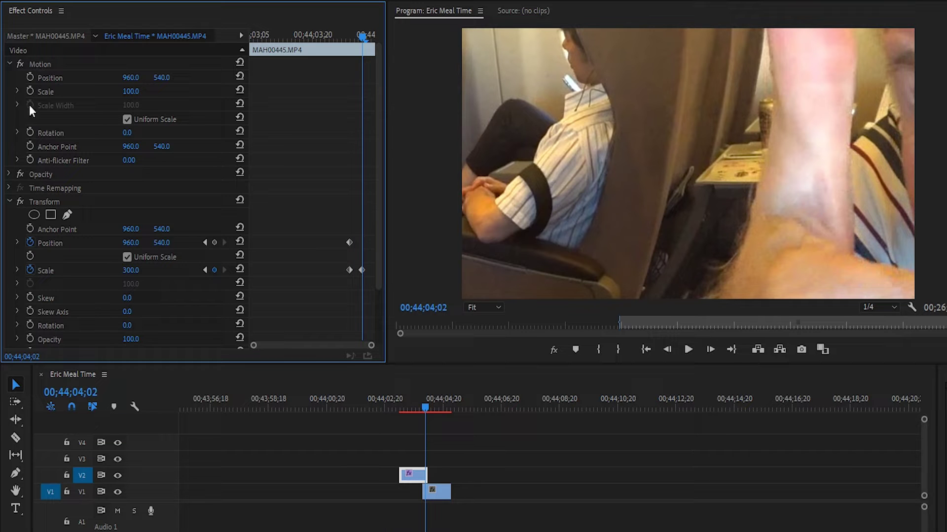
click(20, 202)
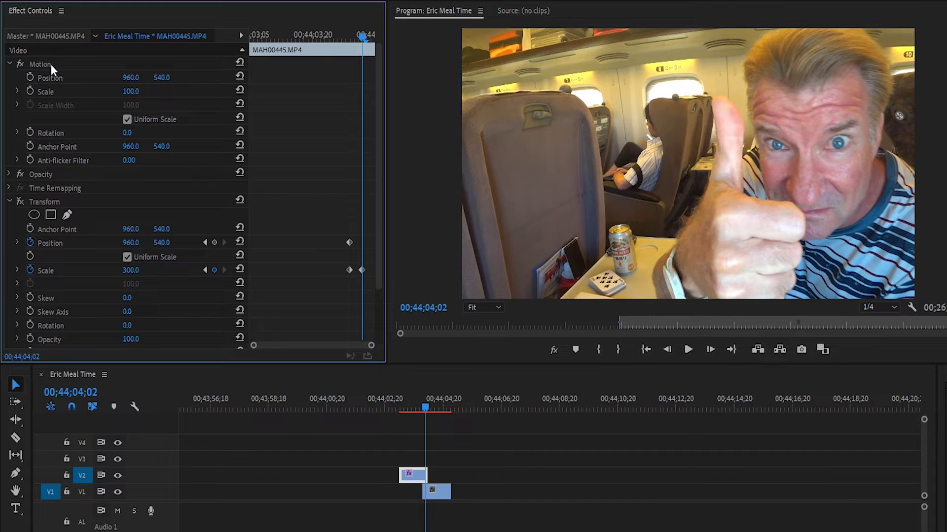
click(139, 90)
text(300)
key(Return)
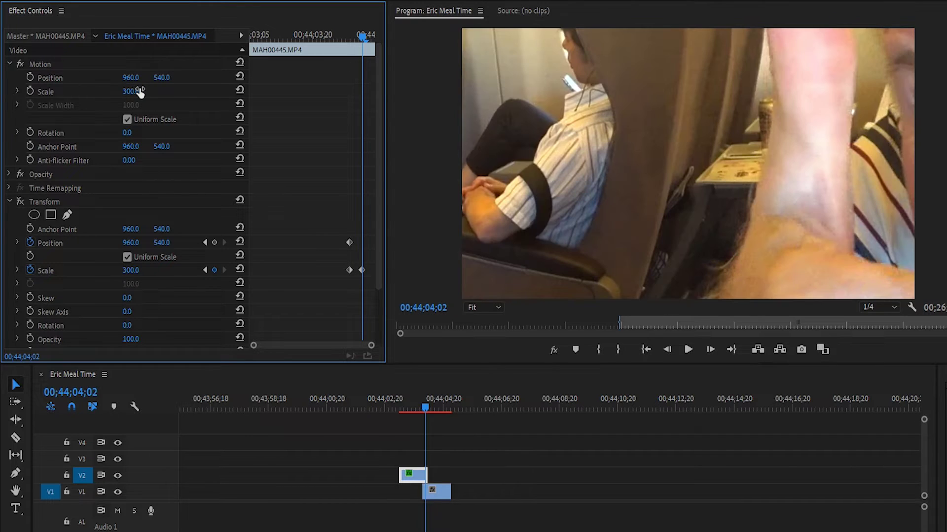
Drag the enlarged frame in the Program monitor to Position -374.1, 555.7, centring the eyes.
click(79, 64)
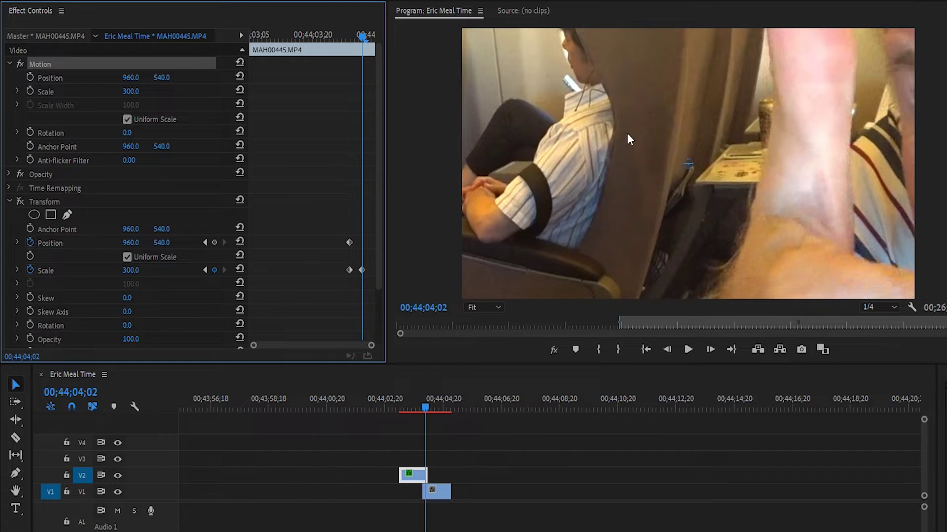
click(671, 127)
drag(671, 127, 528, 138)
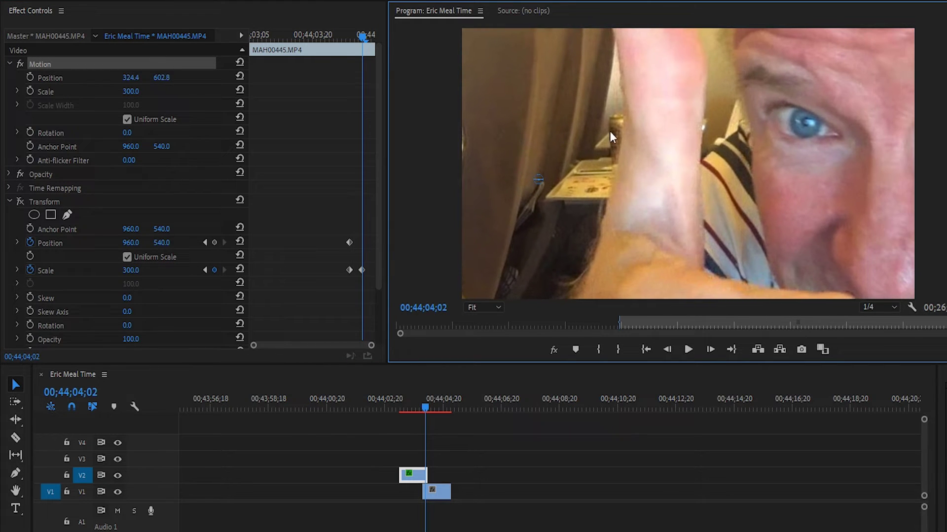
drag(613, 131, 552, 126)
drag(609, 155, 552, 155)
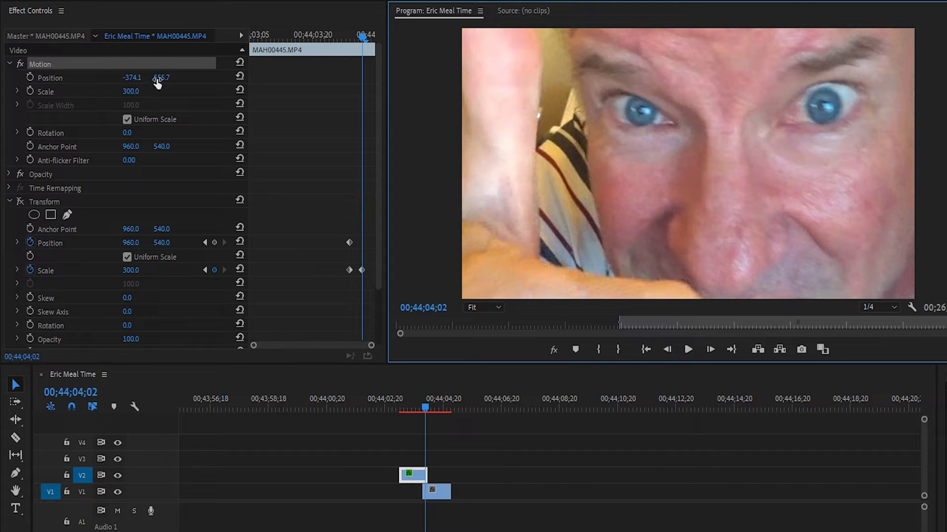
Commit the Transform Position X value and reset Motion to Scale 100, Position 960, 540.
click(135, 241)
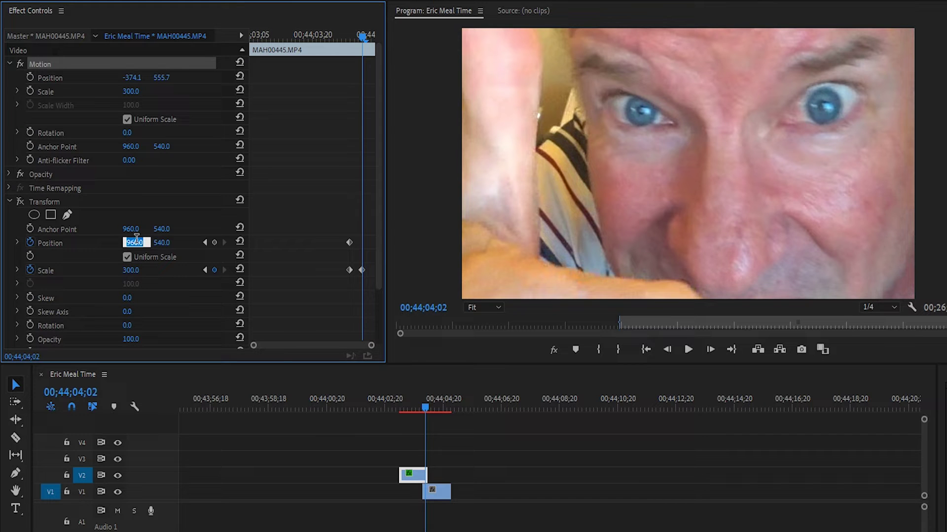
key(Return)
key(shift+Left)
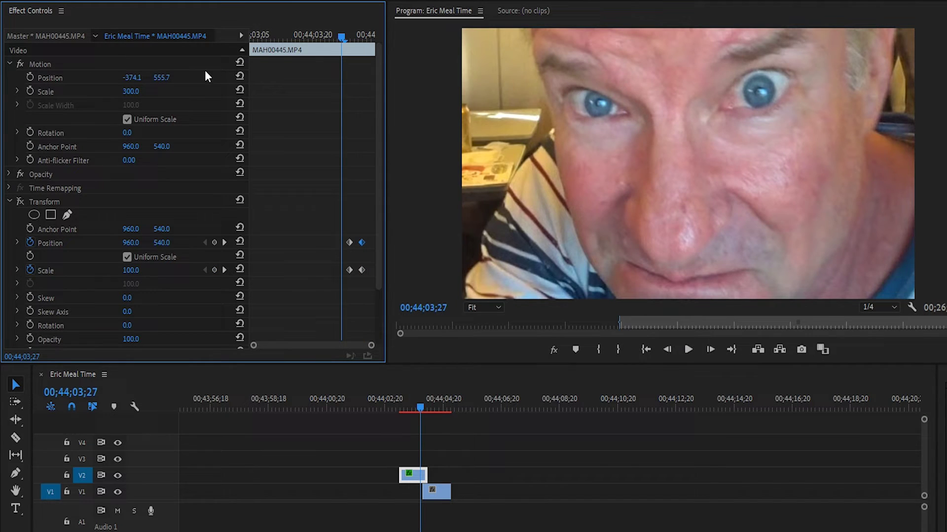
click(240, 63)
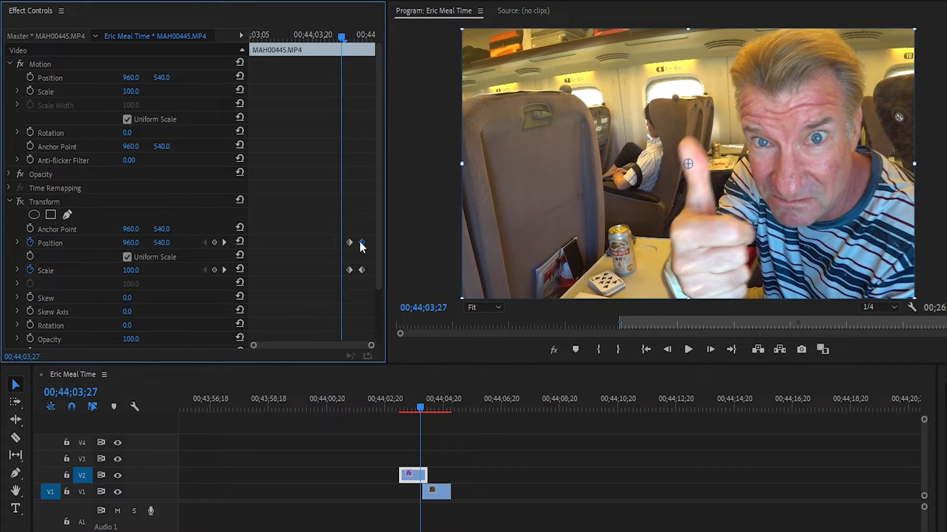
Move the first Position and Scale keyframes right to 00;44;04;02, delaying the zoom-in.
drag(368, 242, 375, 270)
click(428, 407)
key(Left)
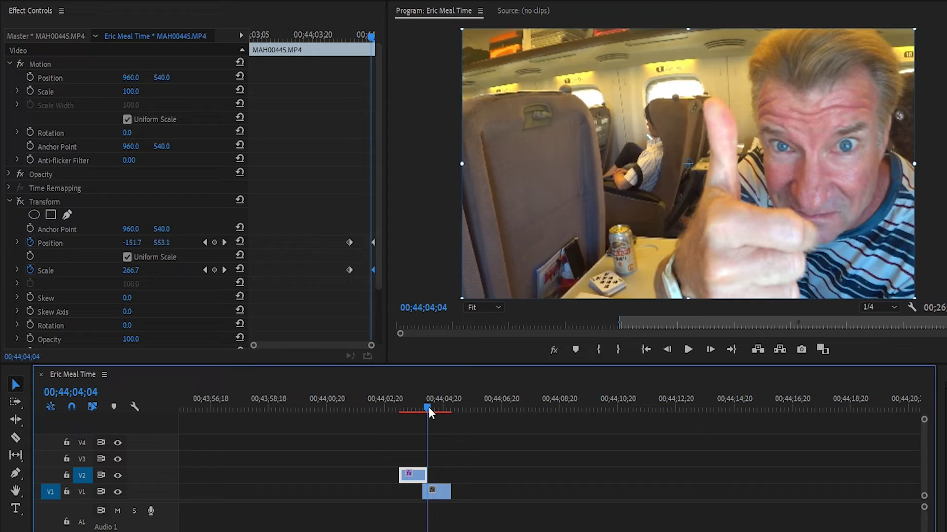
key(Left)
key(Left)
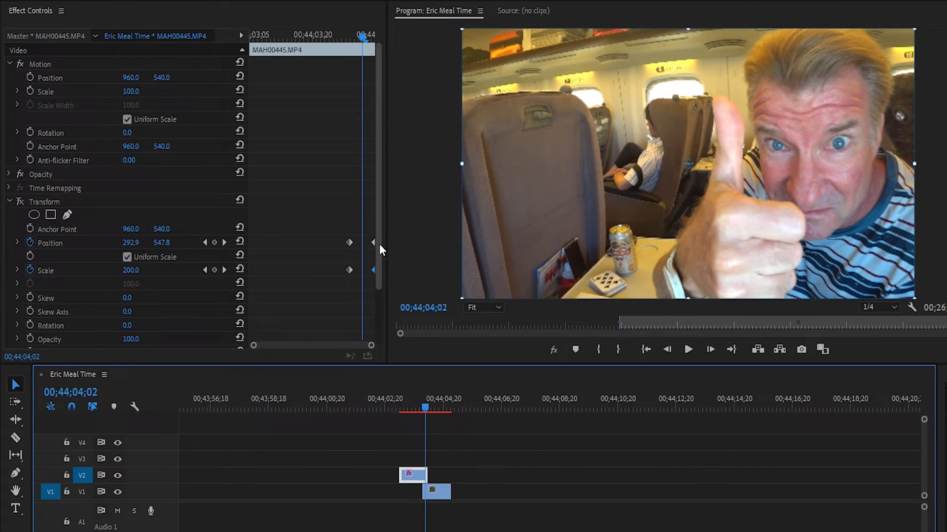
drag(348, 242, 359, 268)
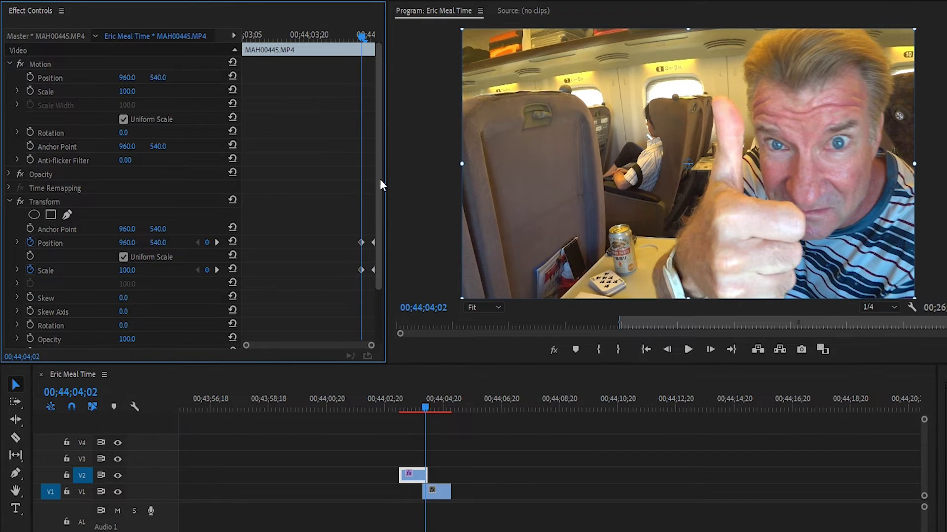
drag(380, 179, 377, 247)
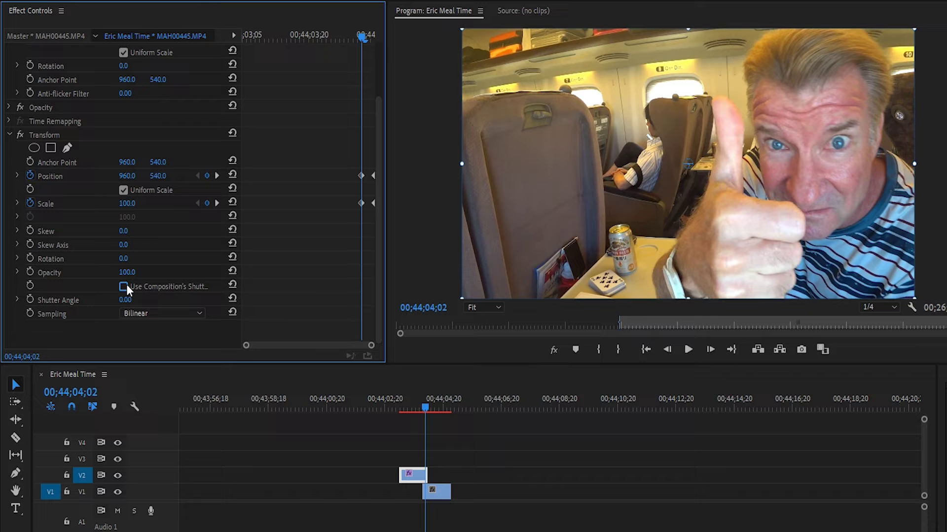
Expand Transform's Shutter Angle and drag it up to 360.
click(17, 300)
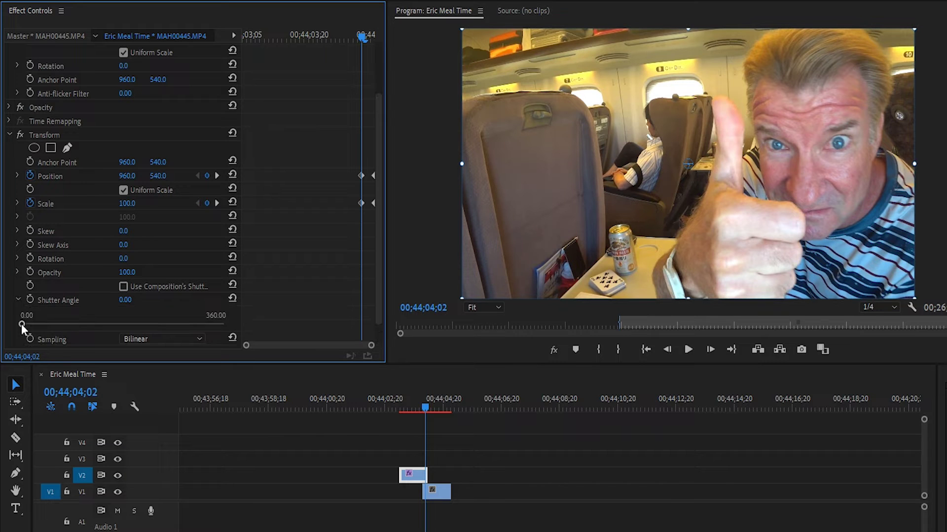
drag(21, 324, 23, 324)
drag(118, 328, 244, 323)
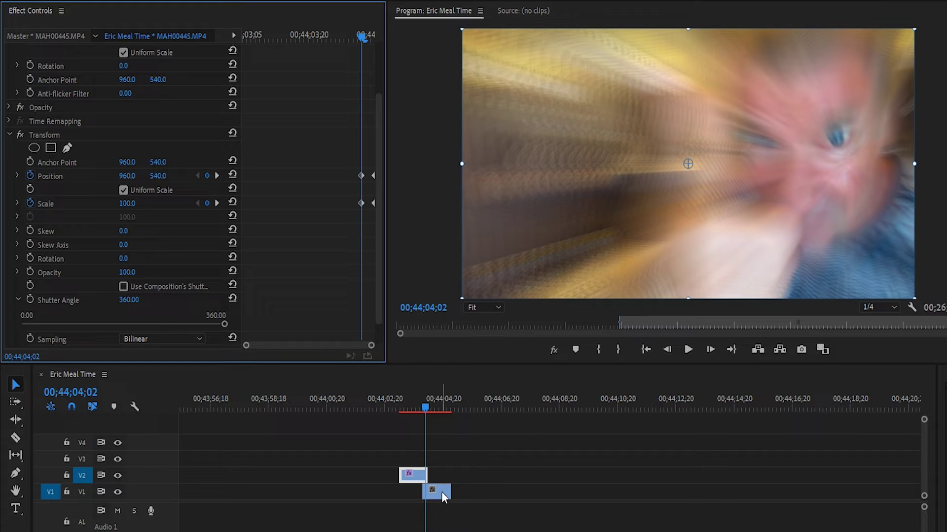
Copy the V2 clip's Transform effect and paste it onto the V1 clip MAH00446.
right_click(75, 137)
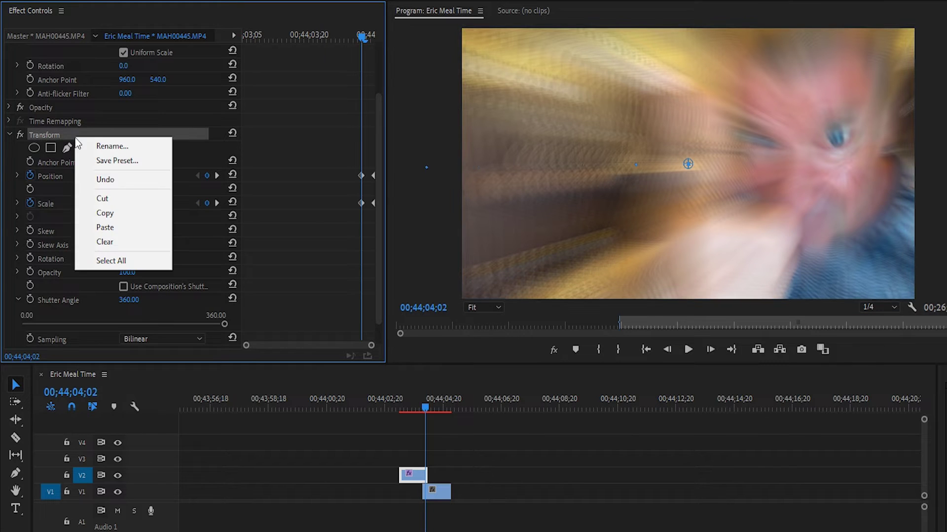
click(106, 210)
click(436, 491)
click(119, 476)
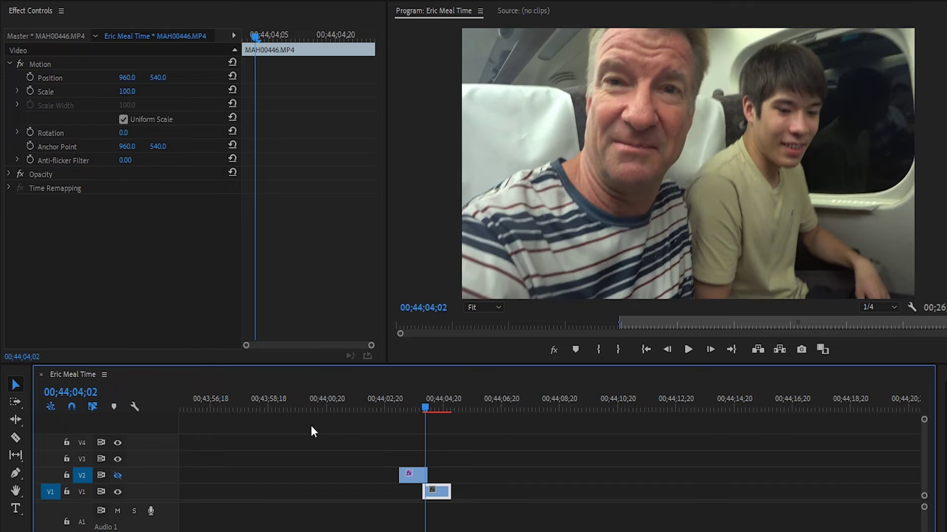
right_click(116, 241)
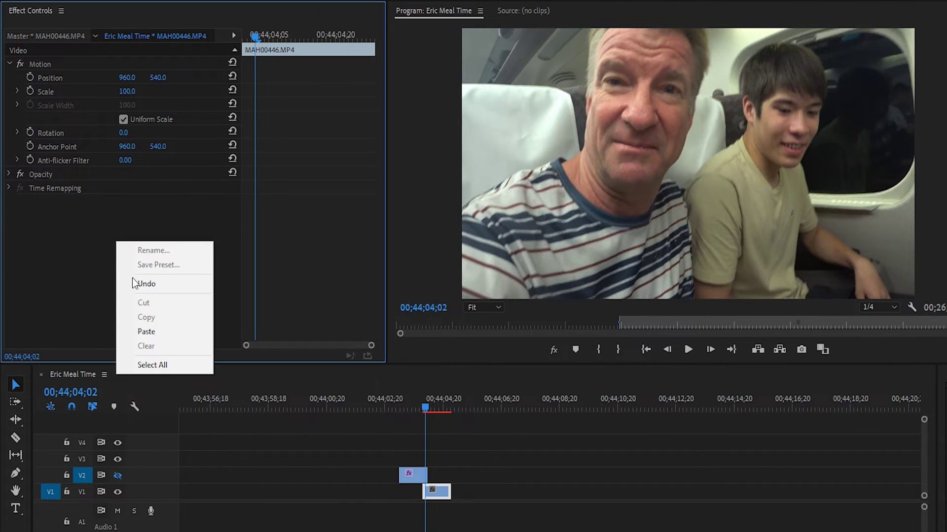
click(155, 330)
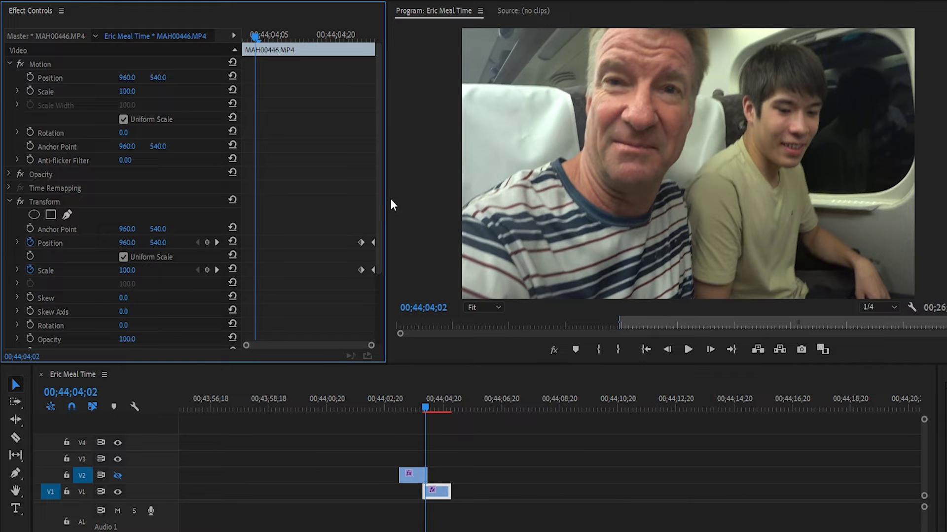
Move the zoomed Position and Scale keyframes to 00;44;04;05 so the clip starts zoomed in.
drag(381, 182, 374, 244)
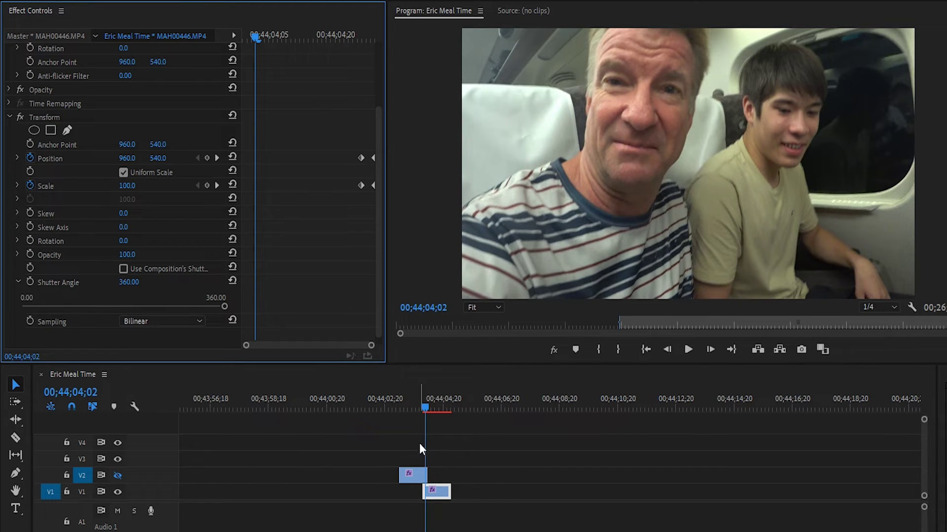
scroll(427, 433, up, 3)
click(501, 407)
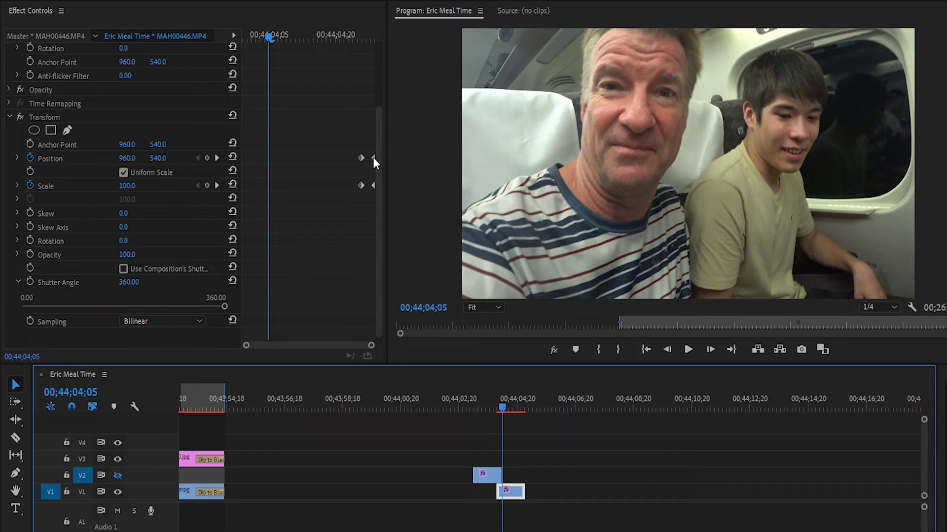
drag(373, 158, 268, 159)
drag(373, 186, 268, 186)
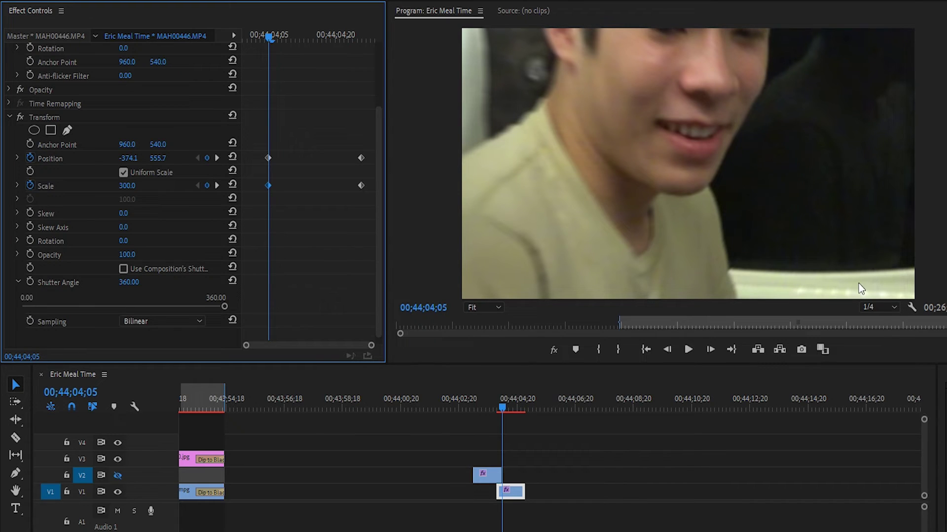
At 04;07, disable Transform and set the Motion Scale to 300.
click(280, 34)
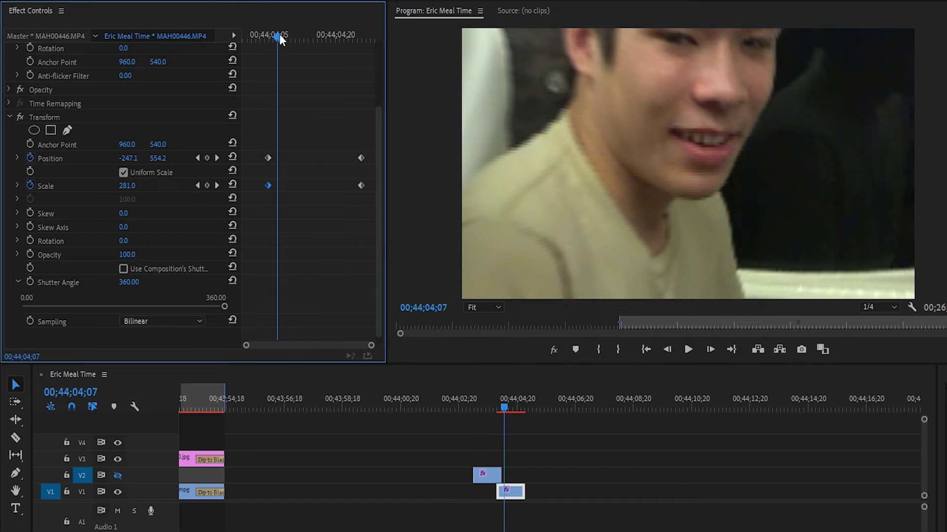
click(19, 118)
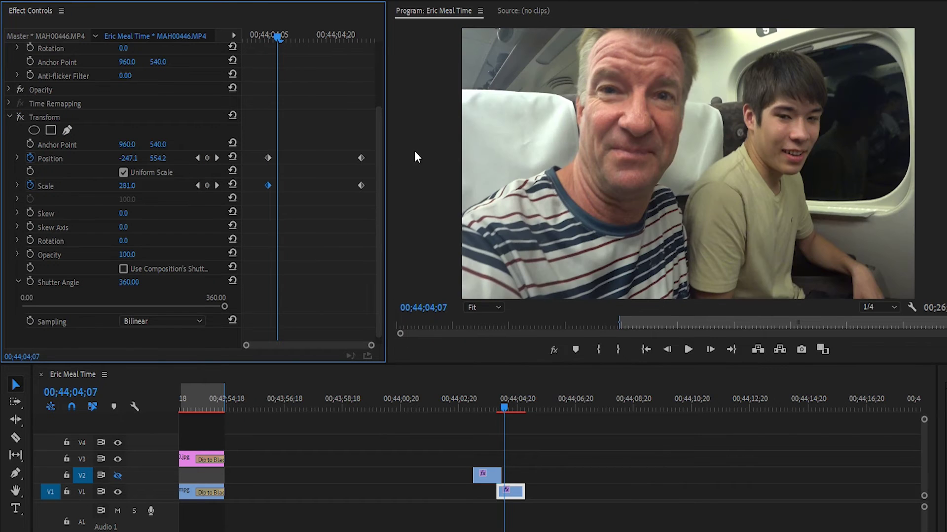
drag(374, 153, 387, 64)
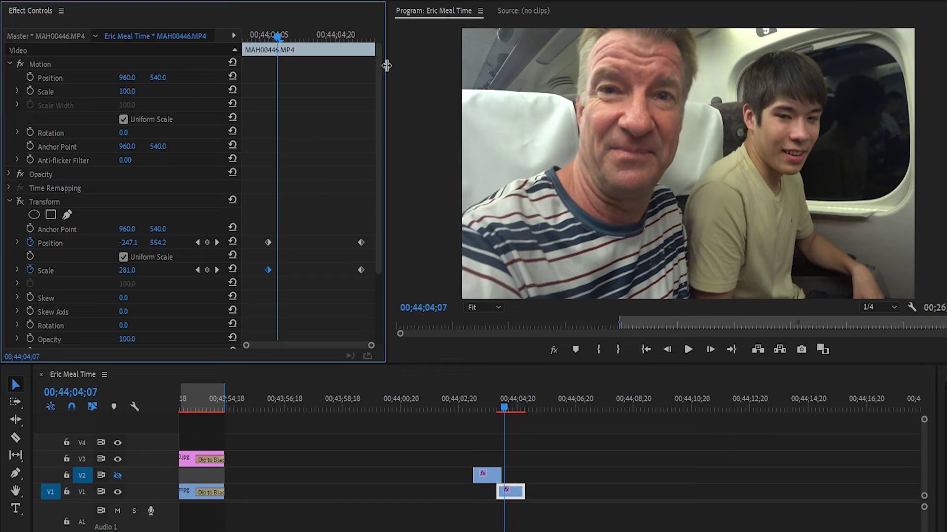
click(134, 90)
text(300)
key(Return)
Drag the frame onto the man's eye and paste that position into Transform Position, 575.5, 1086.5.
click(141, 64)
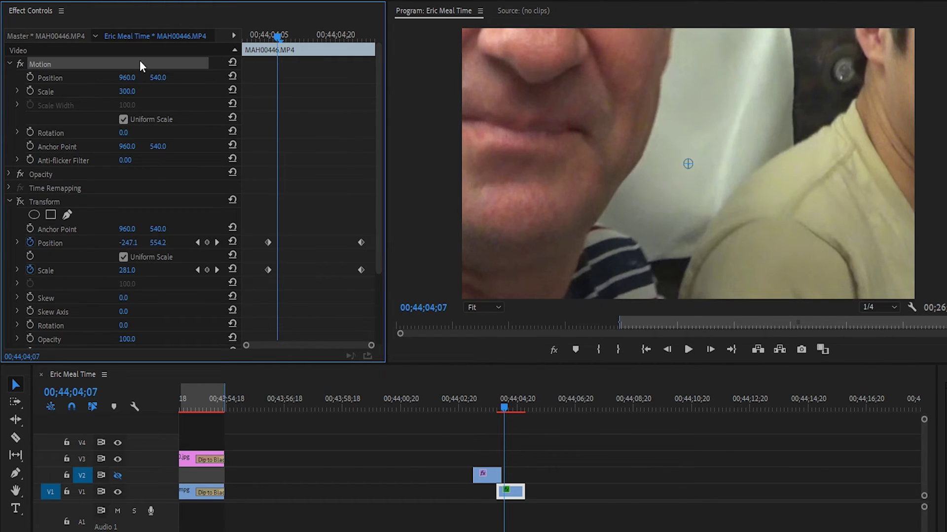
drag(695, 88, 603, 214)
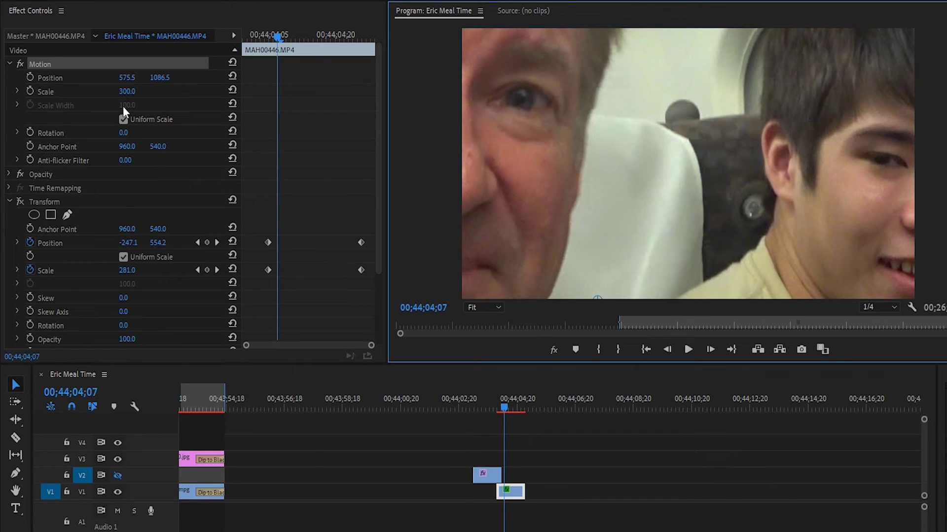
click(132, 242)
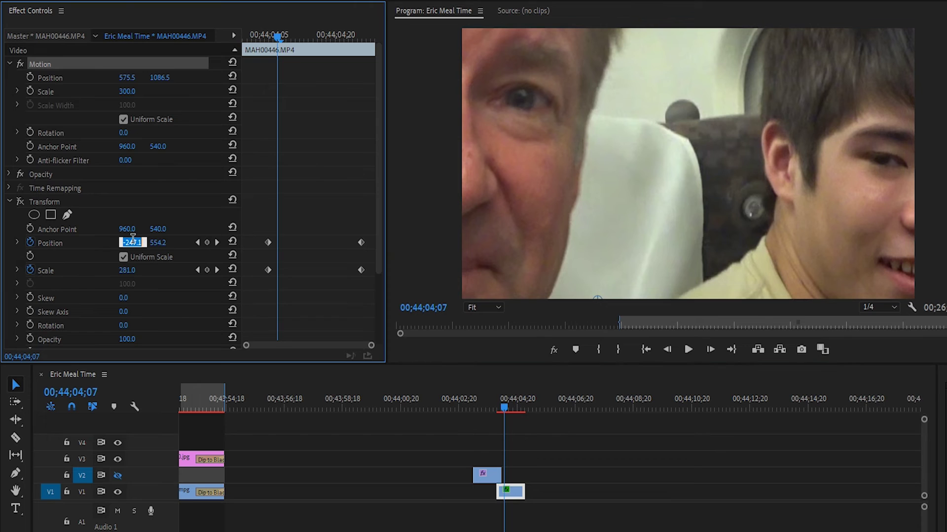
key(ctrl+v)
Reset Motion to its defaults and delete the outdated Position keyframe at 04;05.
click(232, 63)
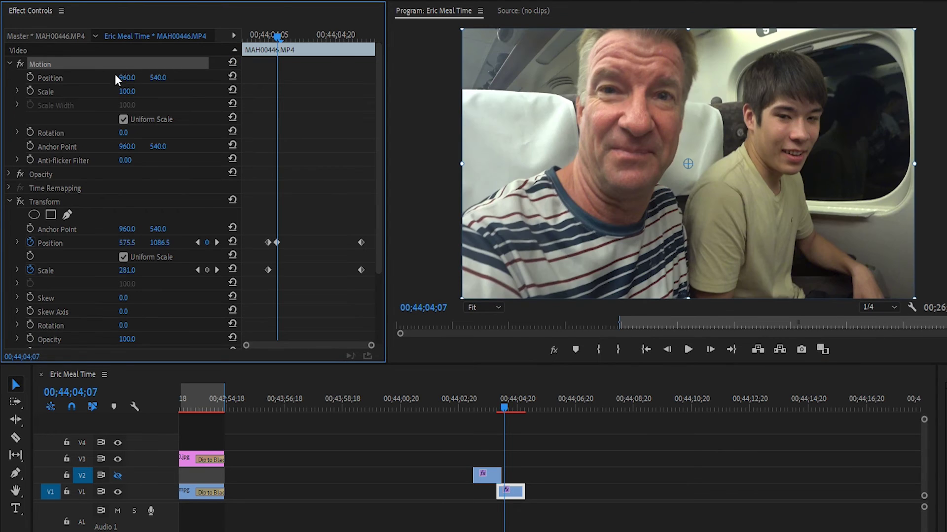
key(Left)
key(Left)
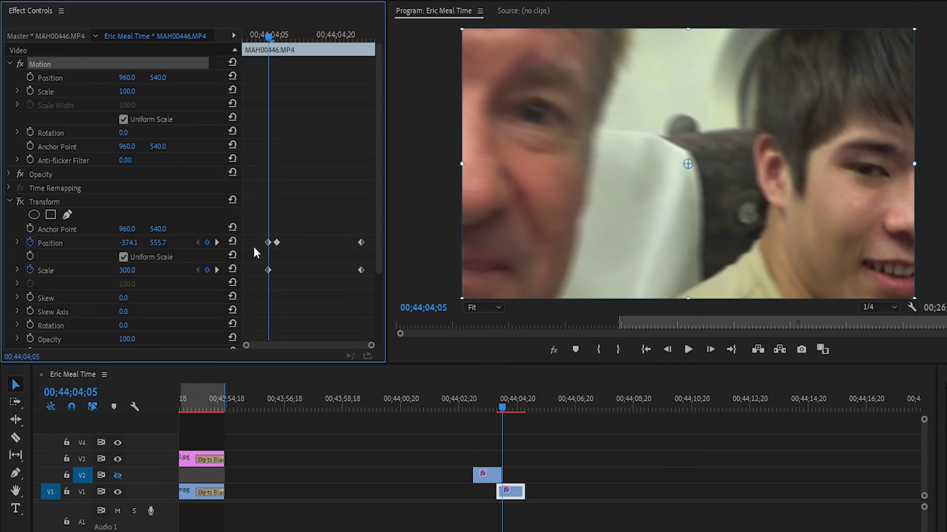
click(268, 242)
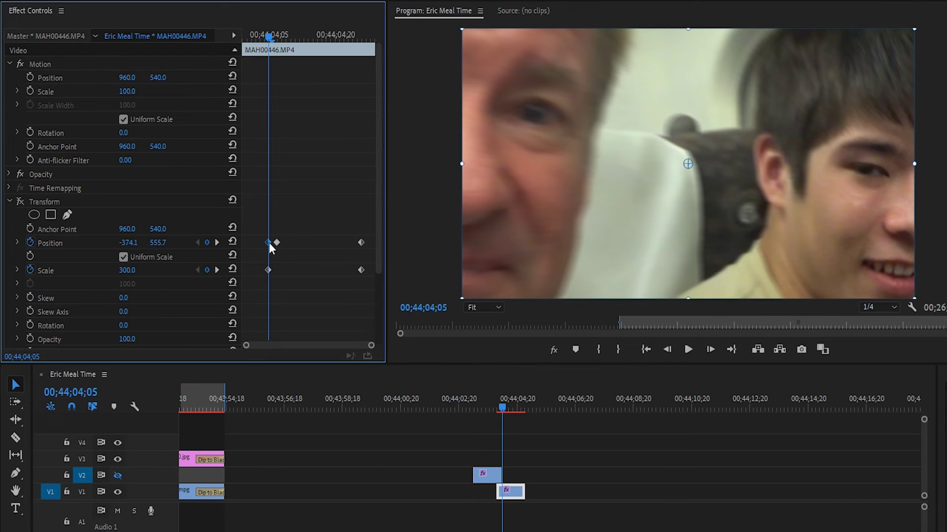
key(Delete)
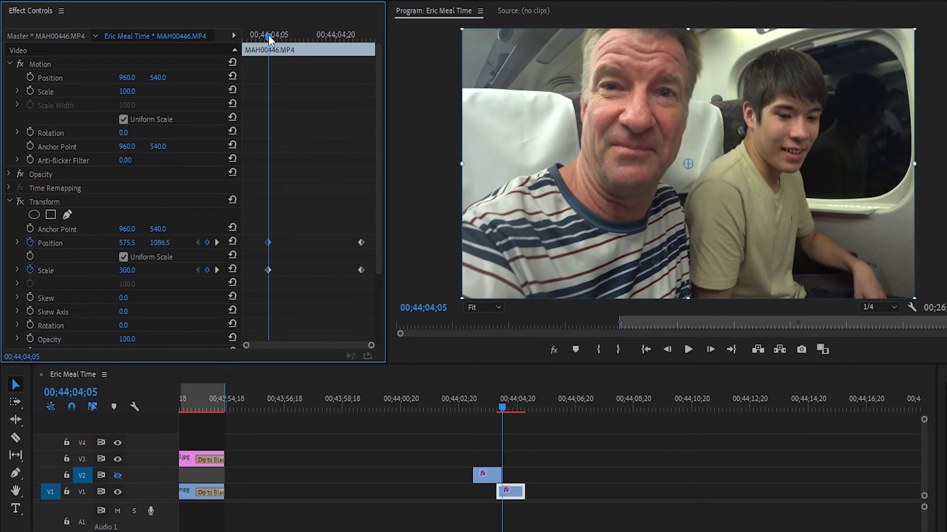
Move the full-frame Position and Scale keyframes to 00;44;04;08.
key(Right)
key(Right)
key(Right)
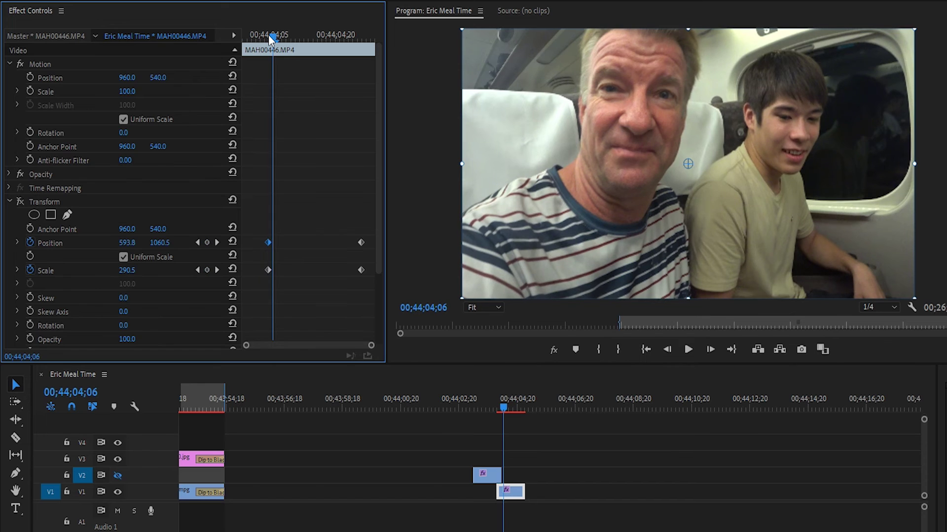
drag(360, 241, 283, 248)
drag(359, 269, 283, 270)
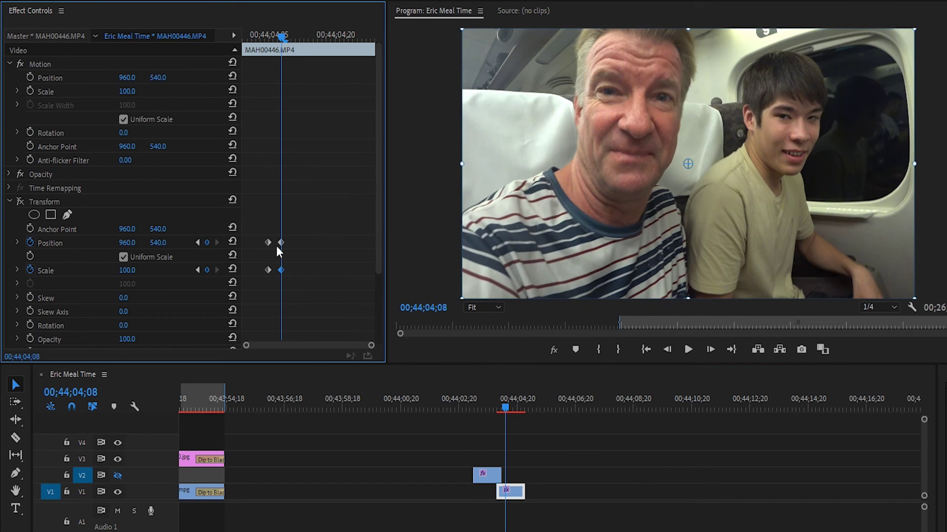
Move the playhead to 00;44;04;00, just before the cut, to preview the zoom-blur transition.
click(497, 407)
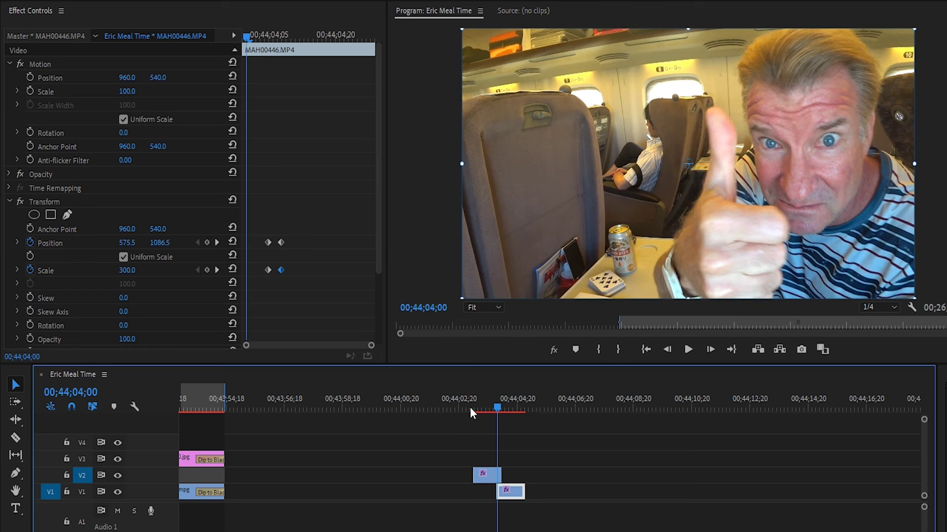